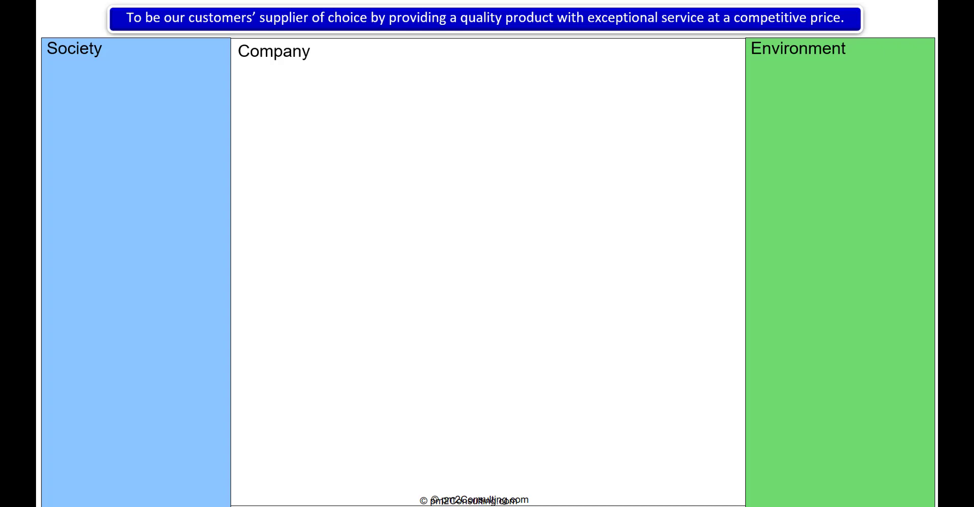
{"action": "key", "text": "Right"}
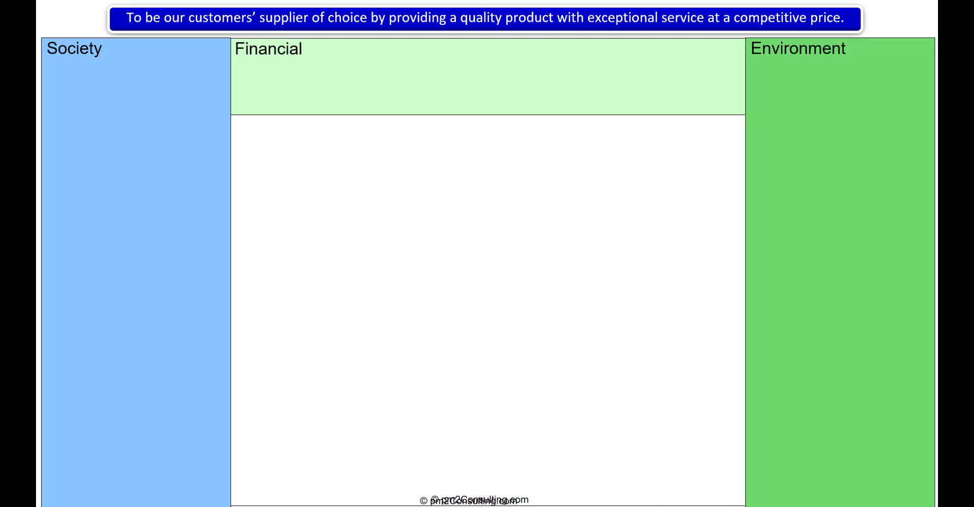
{"action": "key", "text": "Right"}
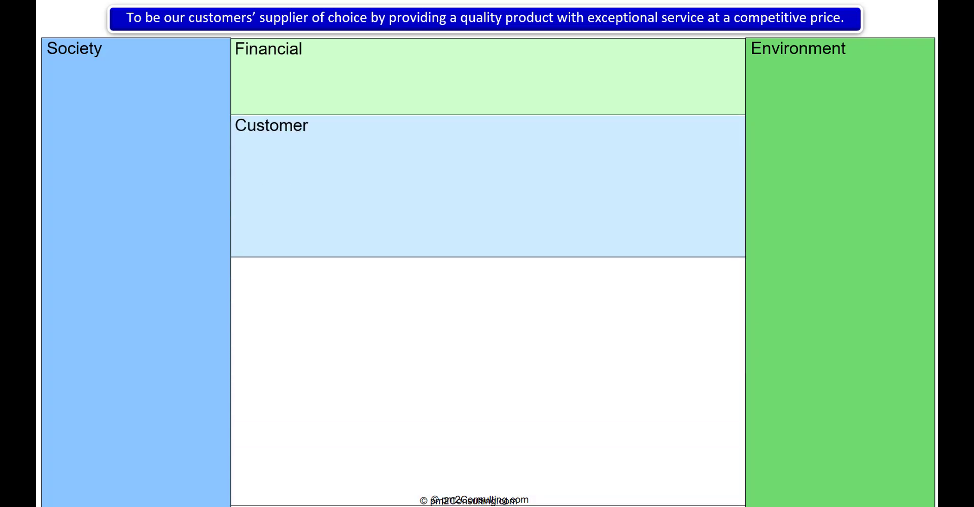
{"action": "key", "text": "Right"}
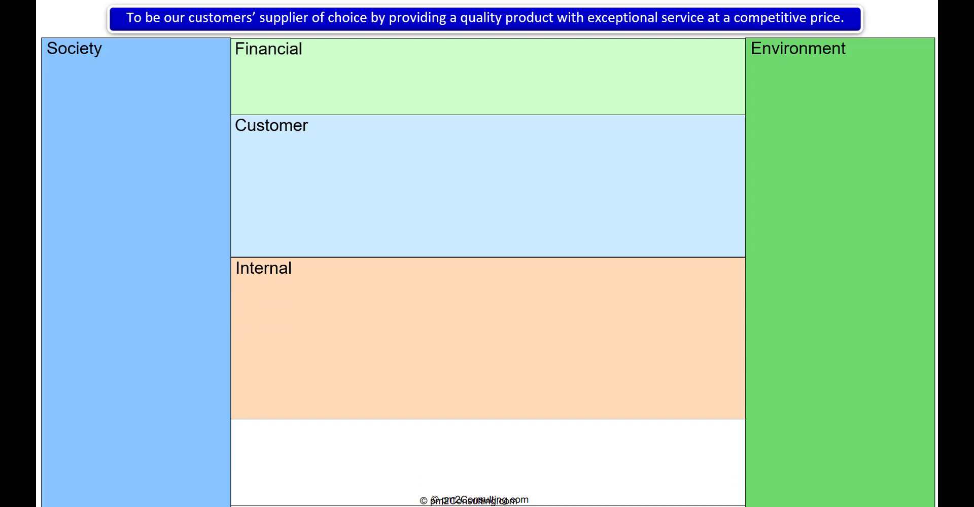
{"action": "key", "text": "Right"}
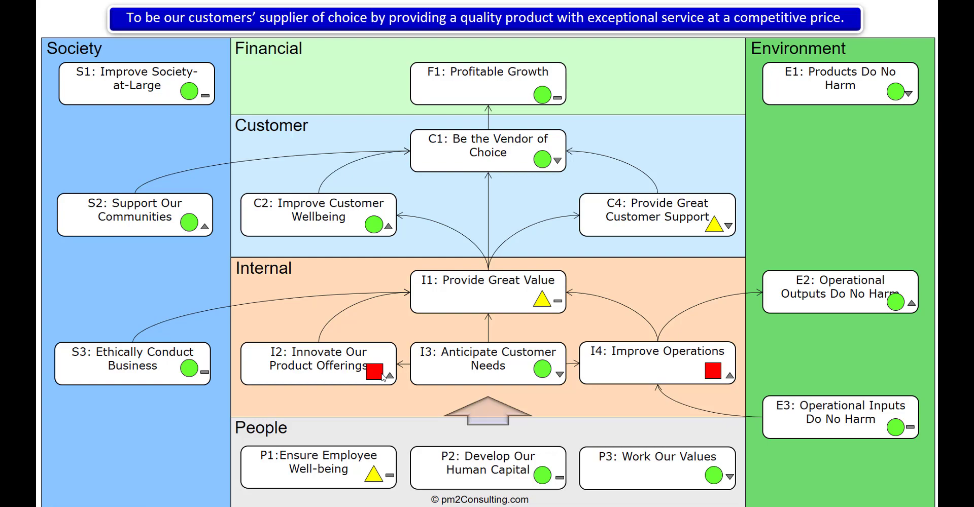
{"action": "left_click", "coordinate": [383, 376]}
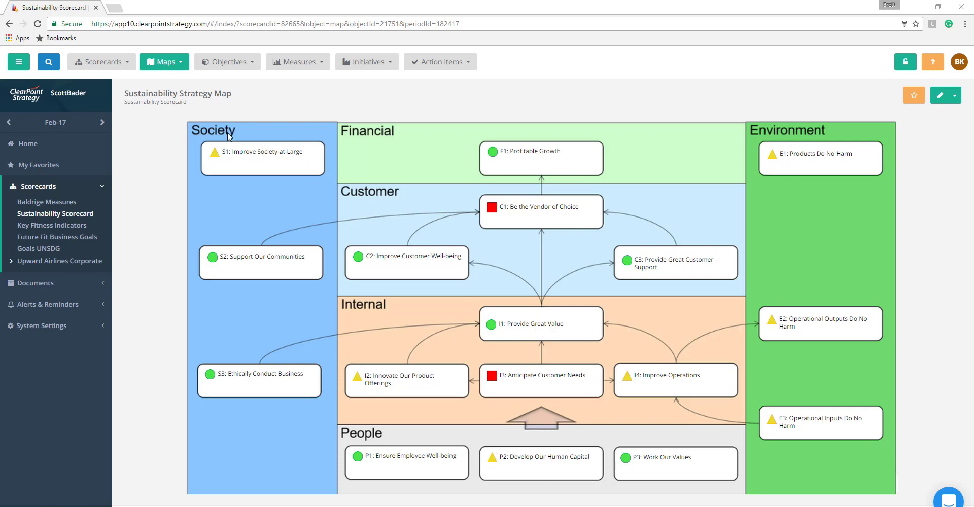
Step: Open the Category View report of the Sustainability Scorecard and review the objectives, measures and initiatives from Financial through Society
{"action": "left_click", "coordinate": [122, 70]}
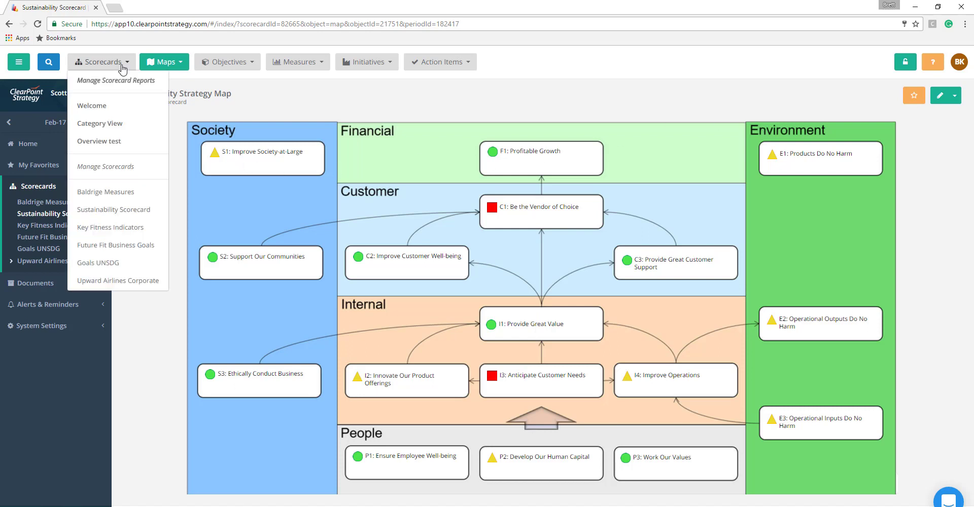
{"action": "left_click", "coordinate": [84, 127]}
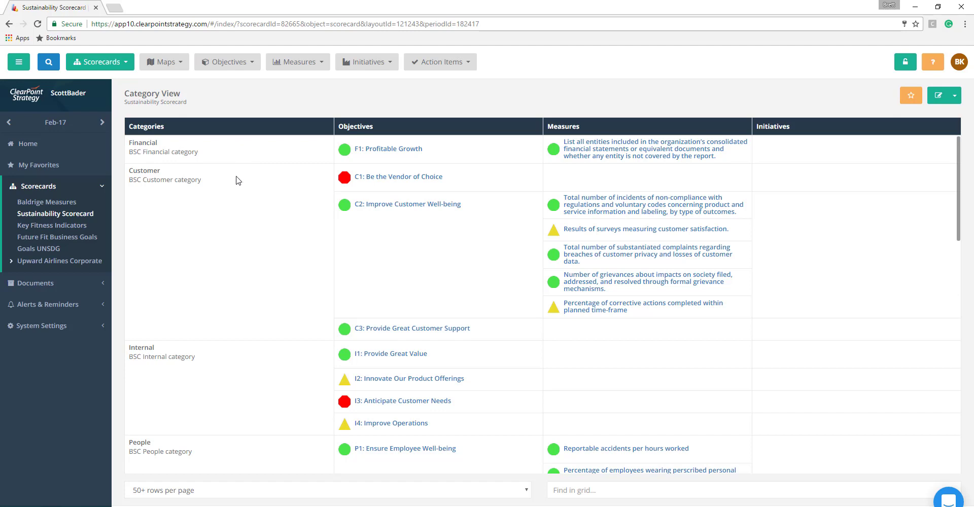
{"action": "scroll", "coordinate": [234, 213], "scroll_direction": "down", "scroll_amount": 1}
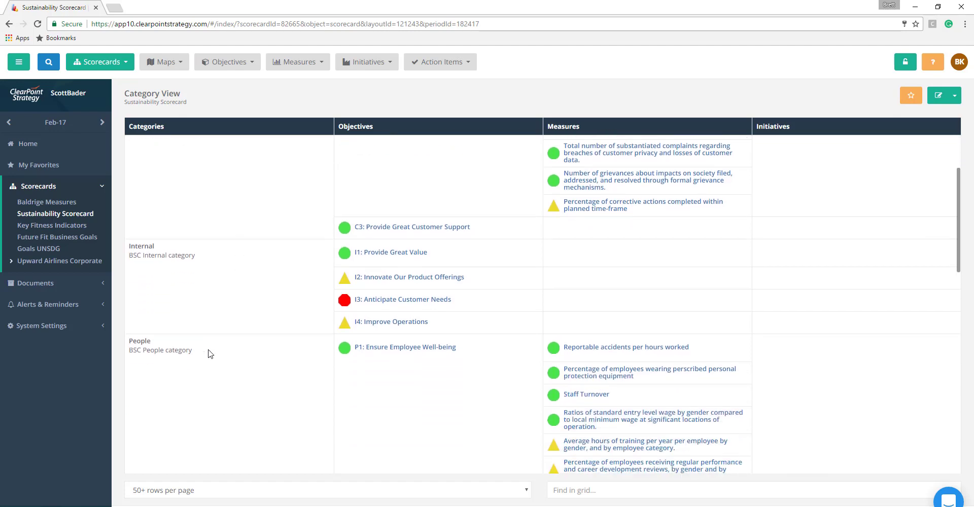
{"action": "scroll", "coordinate": [210, 352], "scroll_direction": "down", "scroll_amount": 7}
{"action": "scroll", "coordinate": [210, 354], "scroll_direction": "down", "scroll_amount": 6}
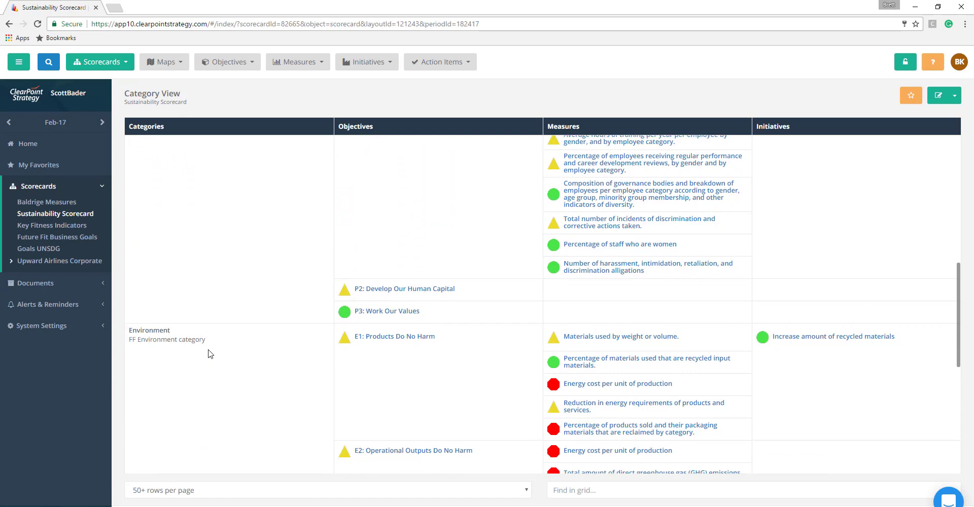
{"action": "scroll", "coordinate": [209, 354], "scroll_direction": "down", "scroll_amount": 1}
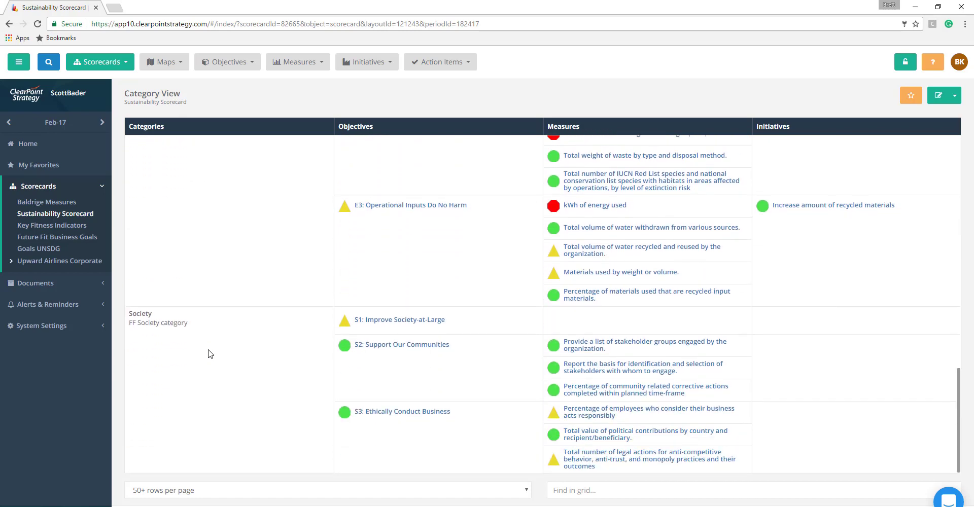
{"action": "scroll", "coordinate": [210, 353], "scroll_direction": "up", "scroll_amount": 2}
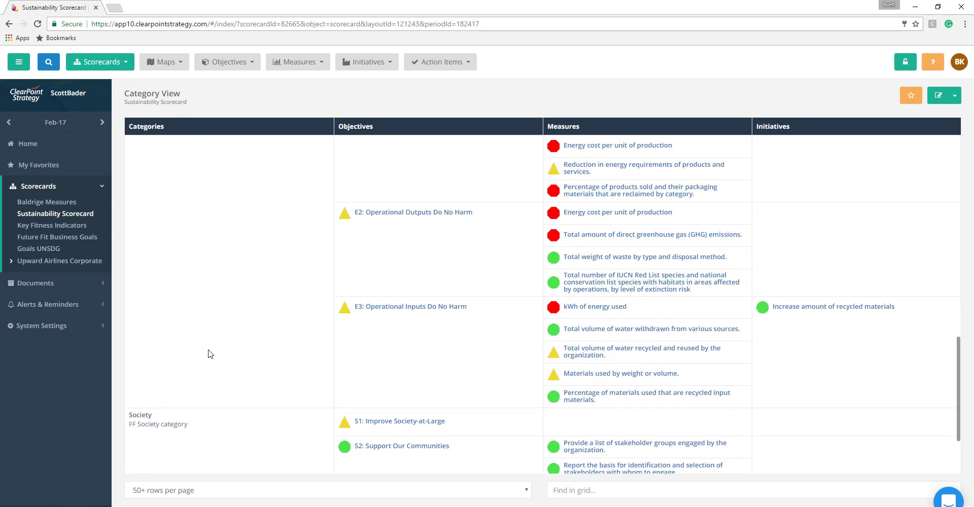
{"action": "scroll", "coordinate": [210, 354], "scroll_direction": "up", "scroll_amount": 1}
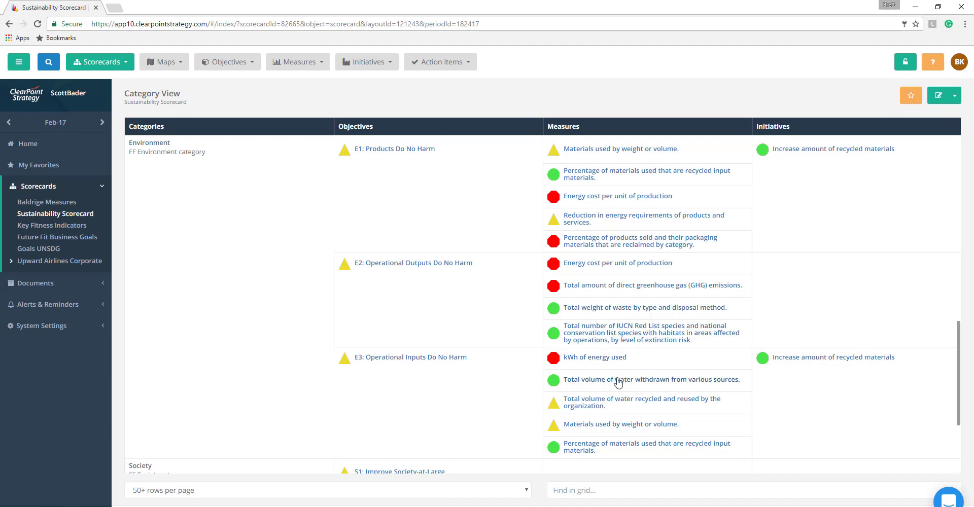
Step: Open the measure on total volume of water withdrawn from various sources and inspect its bar chart and water withdrawal location pie charts
{"action": "left_click", "coordinate": [617, 380]}
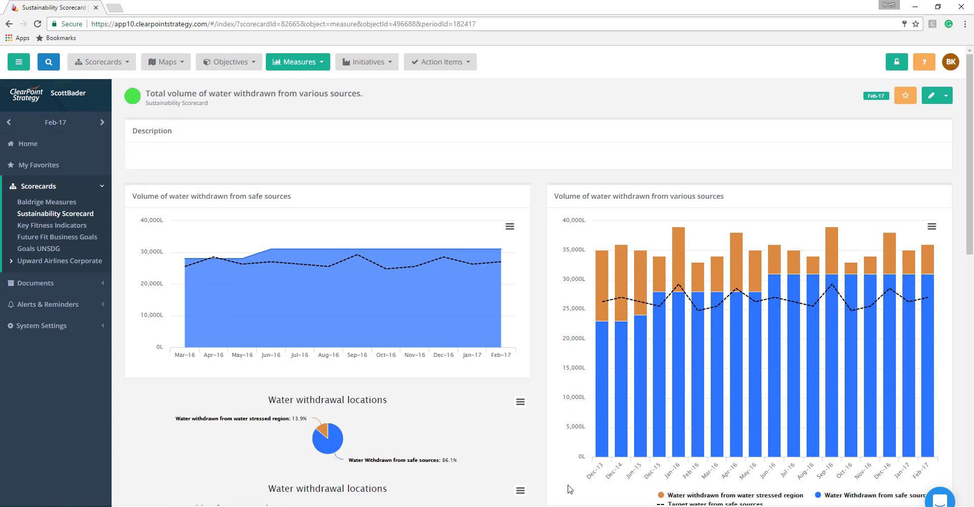
{"action": "mouse_move", "coordinate": [602, 449]}
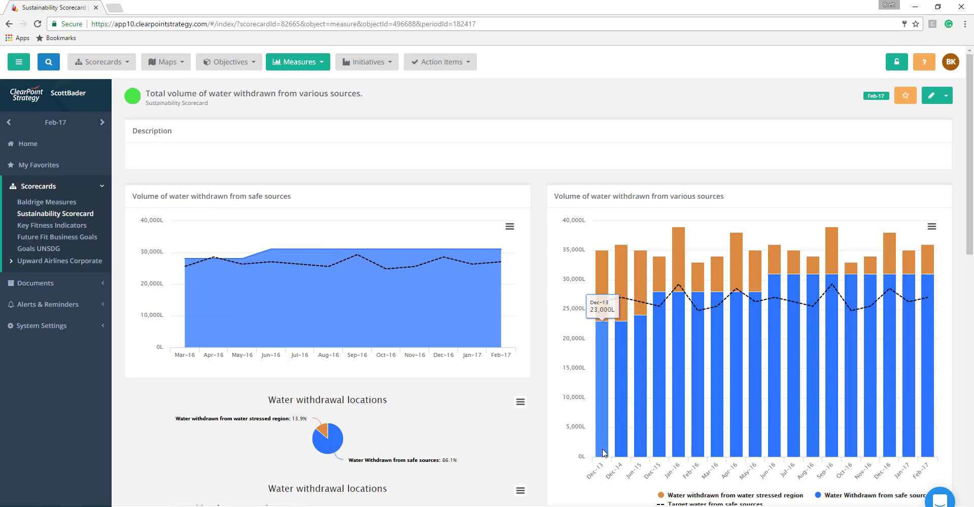
{"action": "mouse_move", "coordinate": [602, 273]}
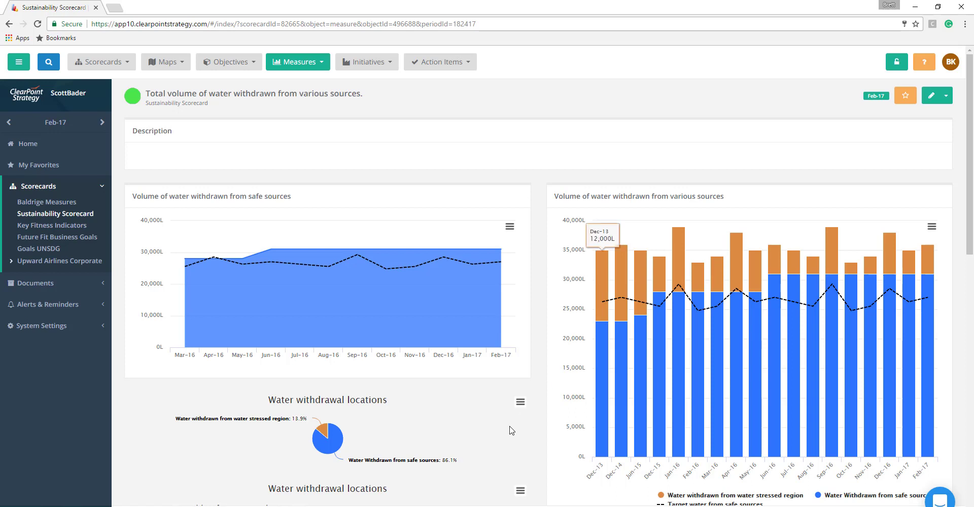
{"action": "scroll", "coordinate": [512, 430], "scroll_direction": "down", "scroll_amount": 3}
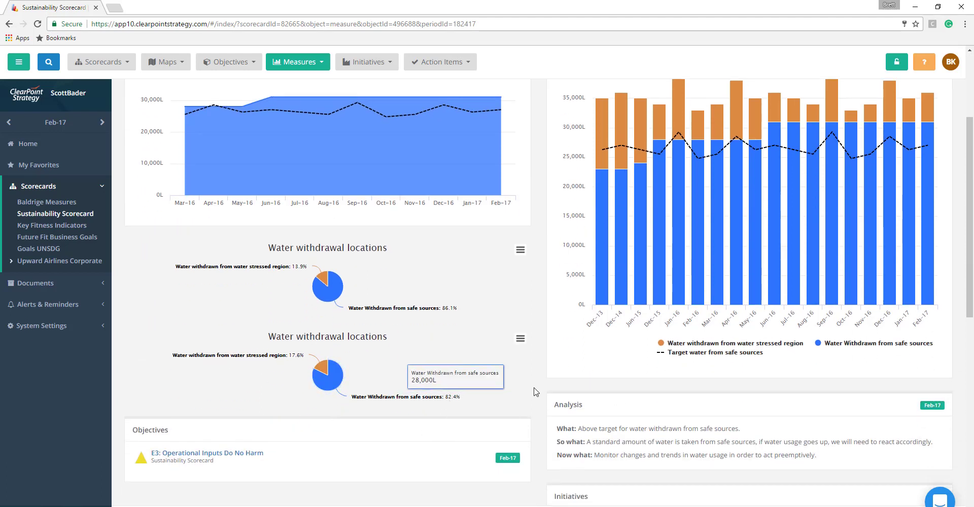
{"action": "left_click", "coordinate": [329, 371]}
{"action": "scroll", "coordinate": [571, 432], "scroll_direction": "up", "scroll_amount": 3}
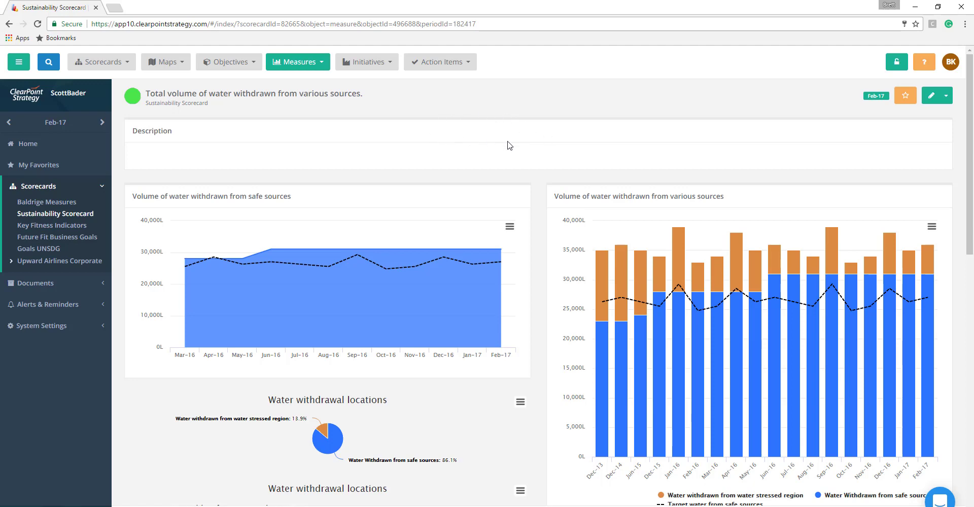
Step: Review the water withdrawal measure's analysis, linked objective and Measure Data table, and return to its charts
{"action": "scroll", "coordinate": [506, 145], "scroll_direction": "down", "scroll_amount": 5}
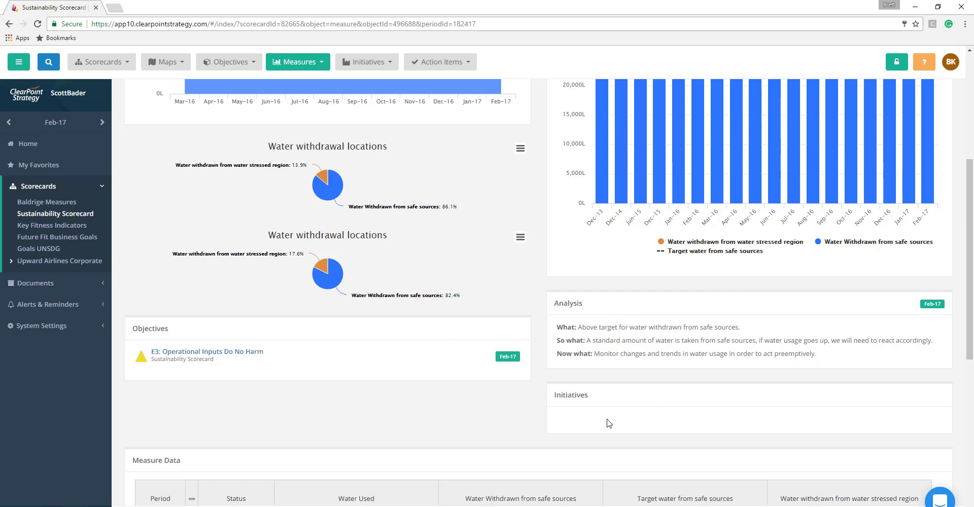
{"action": "scroll", "coordinate": [608, 423], "scroll_direction": "down", "scroll_amount": 8}
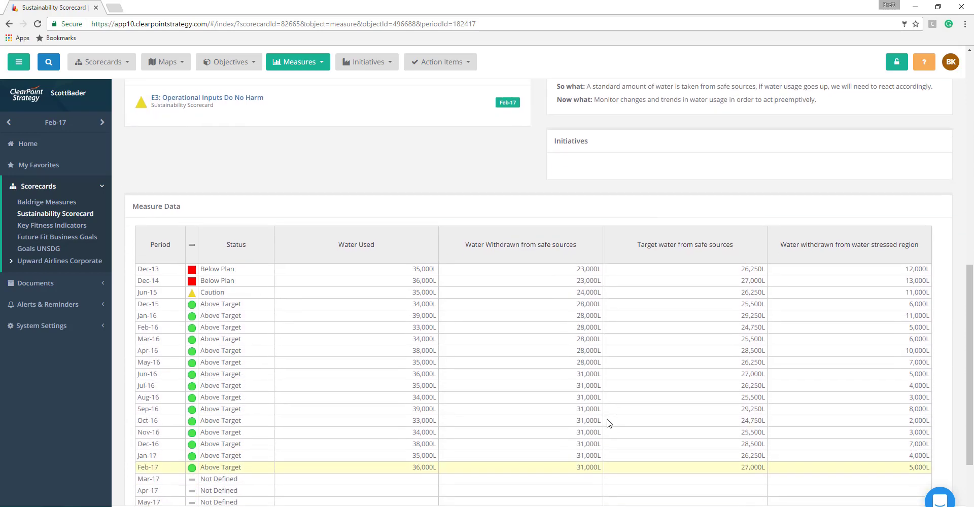
{"action": "scroll", "coordinate": [609, 423], "scroll_direction": "up", "scroll_amount": 8}
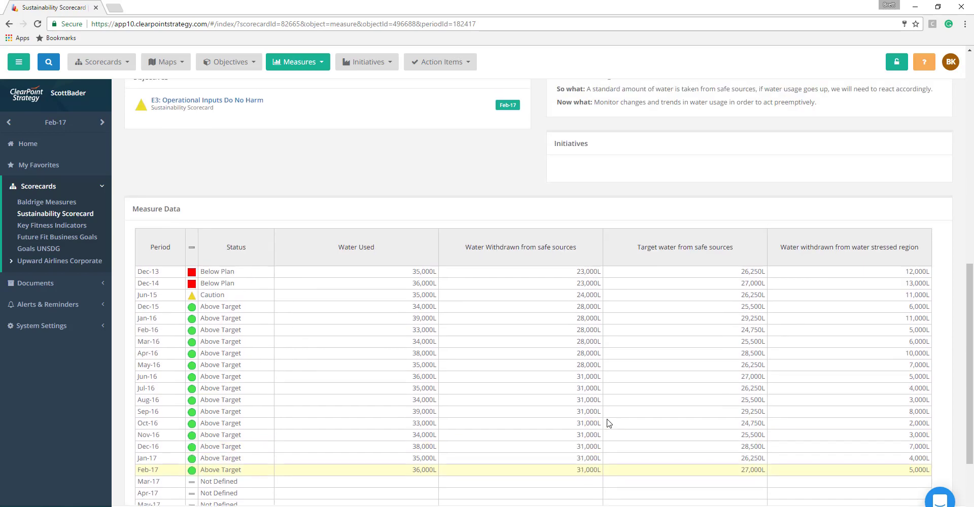
{"action": "scroll", "coordinate": [608, 424], "scroll_direction": "up", "scroll_amount": 1}
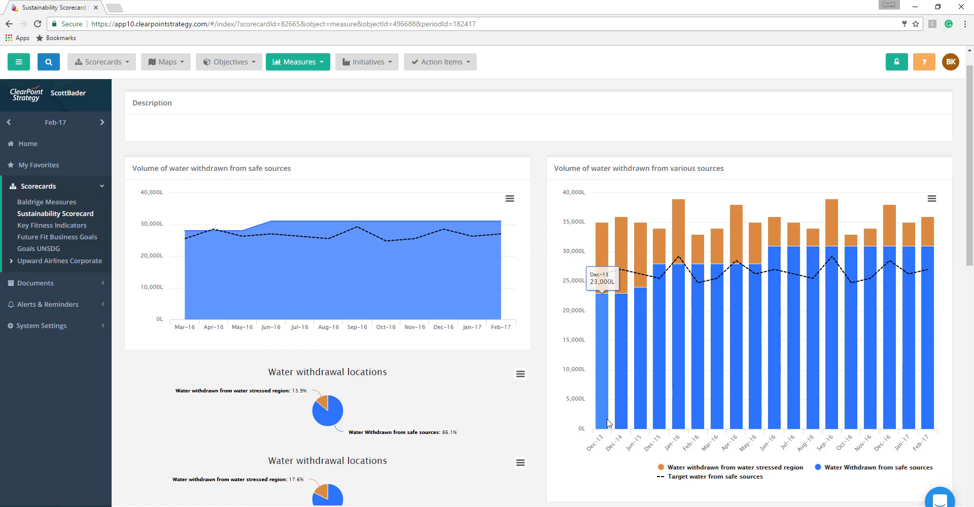
{"action": "scroll", "coordinate": [927, 238], "scroll_direction": "up", "scroll_amount": 1}
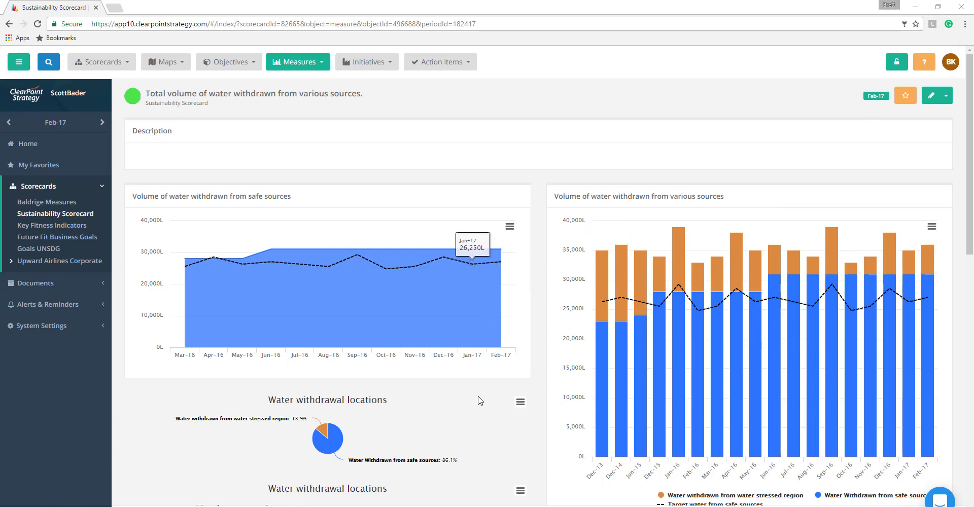
Step: Open the linked objective E3: Operational Inputs Do No Harm and review its measures, initiatives and charts
{"action": "scroll", "coordinate": [483, 407], "scroll_direction": "down", "scroll_amount": 5}
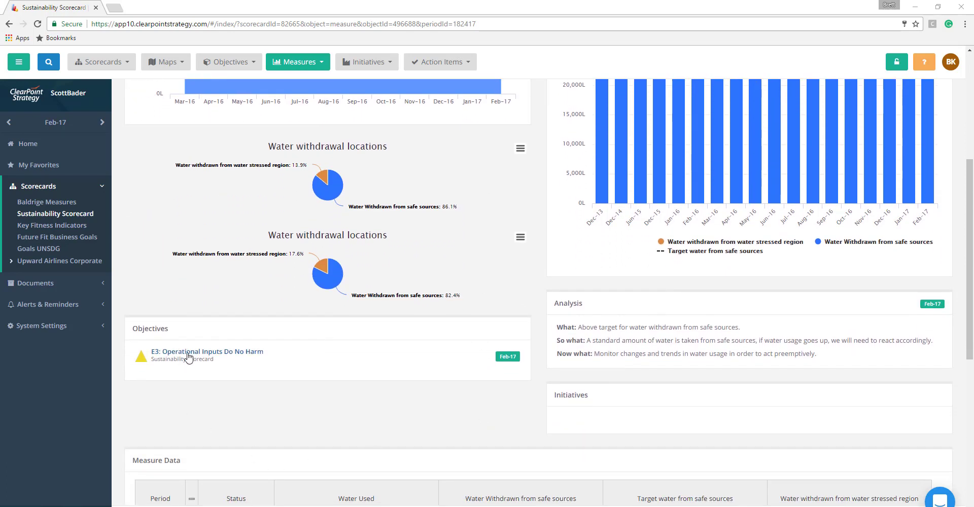
{"action": "left_click", "coordinate": [189, 352]}
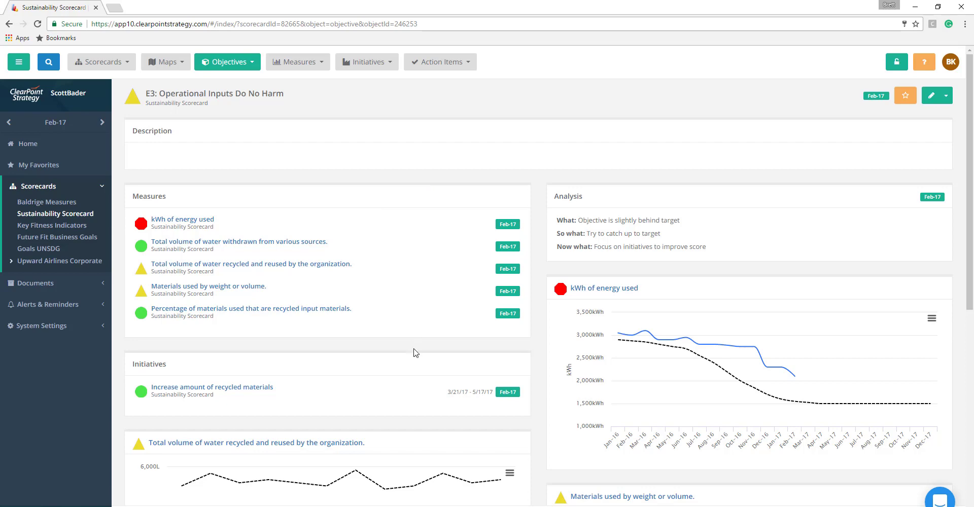
{"action": "scroll", "coordinate": [415, 352], "scroll_direction": "down", "scroll_amount": 3}
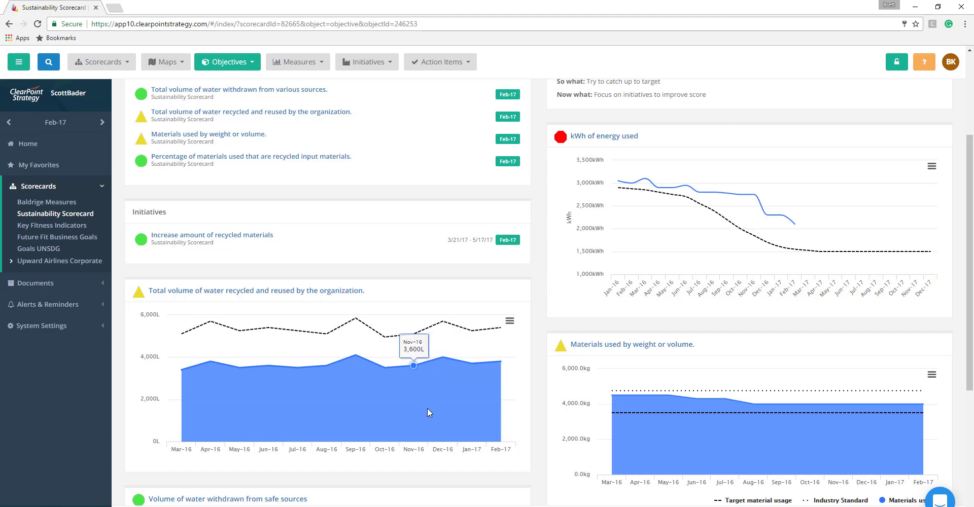
{"action": "scroll", "coordinate": [660, 469], "scroll_direction": "down", "scroll_amount": 2}
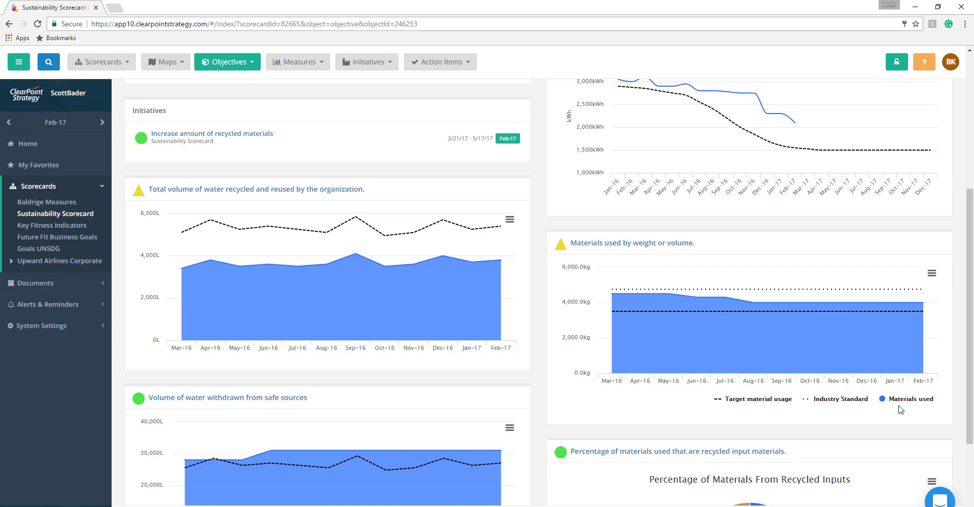
{"action": "scroll", "coordinate": [900, 409], "scroll_direction": "down", "scroll_amount": 3}
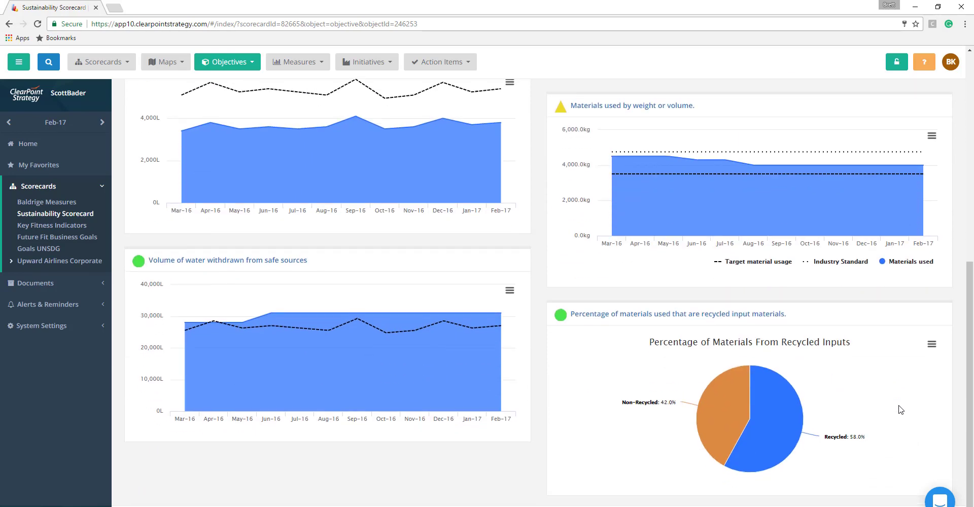
{"action": "scroll", "coordinate": [900, 410], "scroll_direction": "up", "scroll_amount": 6}
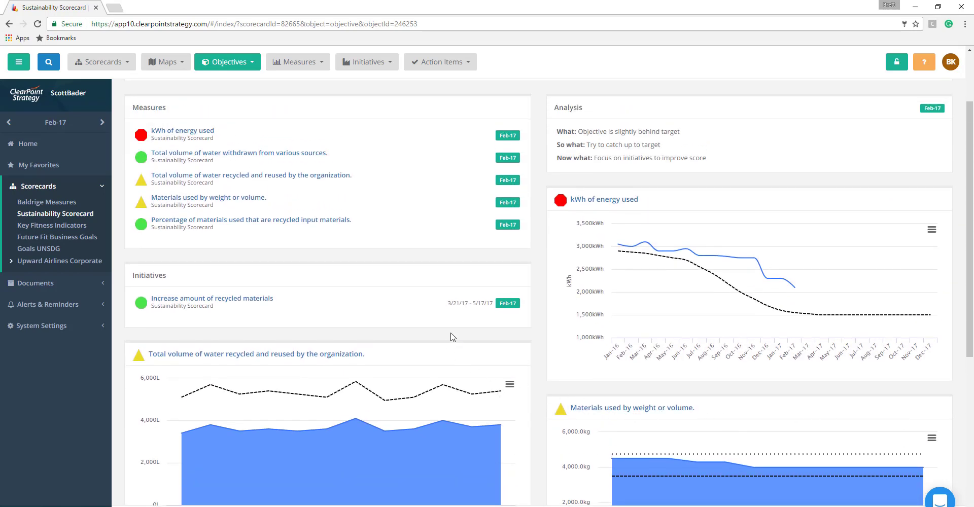
Step: Open the initiative Increase amount of recycled materials and examine its milestones and Gantt chart
{"action": "left_click", "coordinate": [212, 299]}
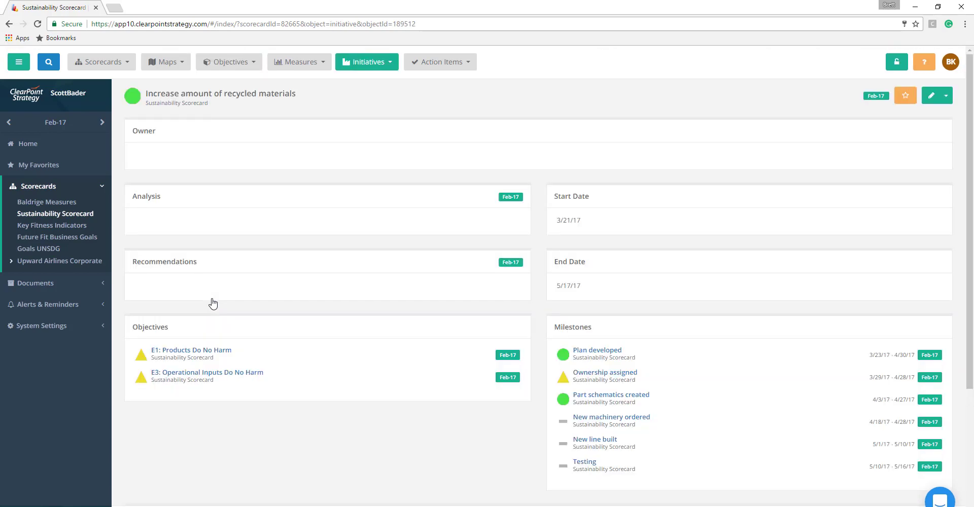
{"action": "scroll", "coordinate": [394, 469], "scroll_direction": "down", "scroll_amount": 4}
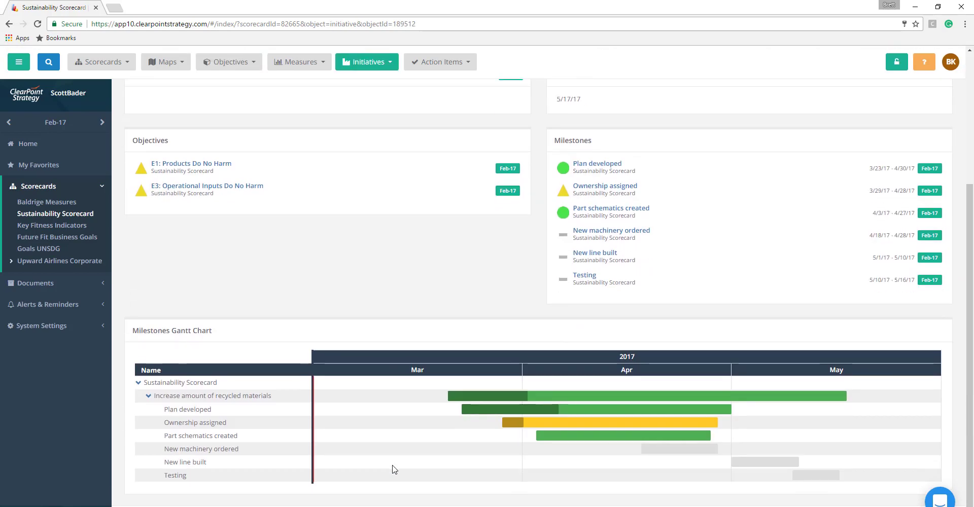
{"action": "scroll", "coordinate": [393, 468], "scroll_direction": "up", "scroll_amount": 4}
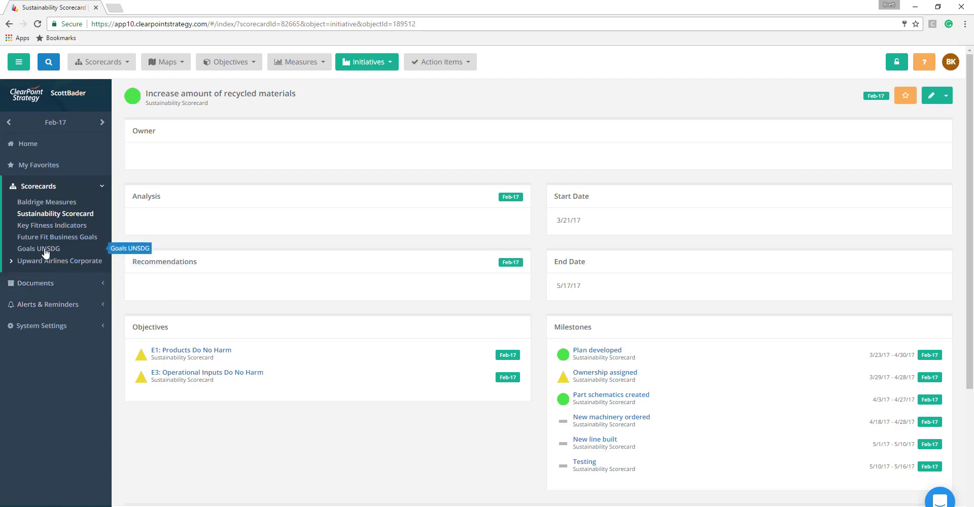
Step: View the Goals UNSDG scorecard and the Future Fit Business Goals scorecard
{"action": "left_click", "coordinate": [45, 250]}
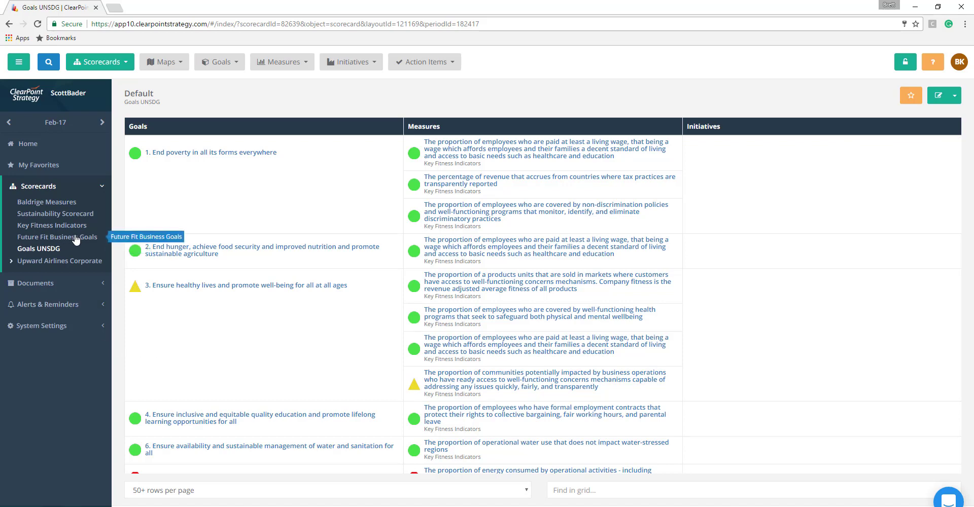
{"action": "left_click", "coordinate": [75, 237]}
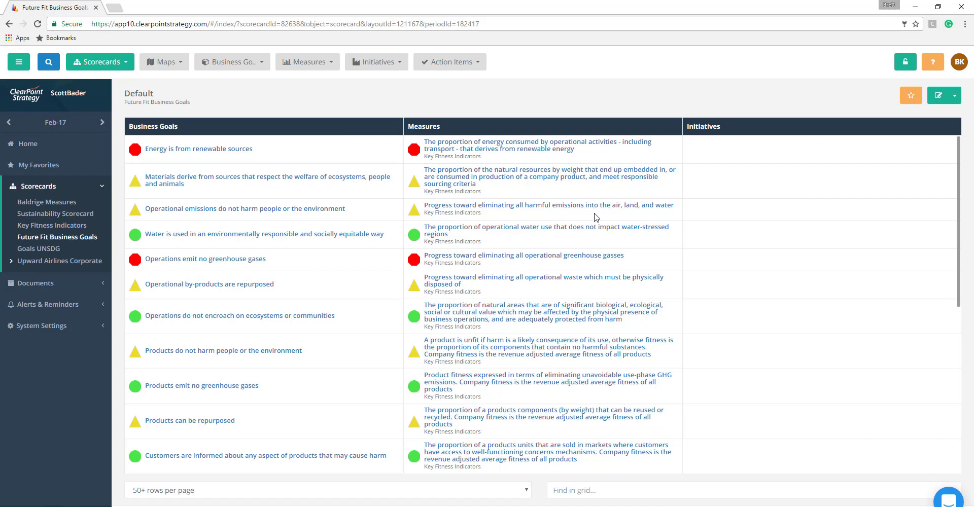
Step: Return to the Sustainability Scorecard and display its Sustainability Strategy Map
{"action": "left_click", "coordinate": [166, 65]}
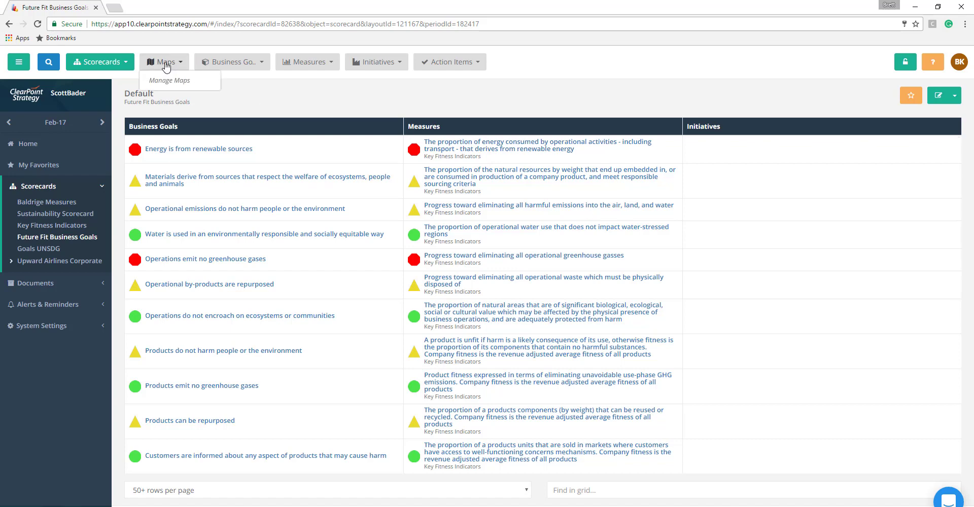
{"action": "left_click", "coordinate": [56, 216]}
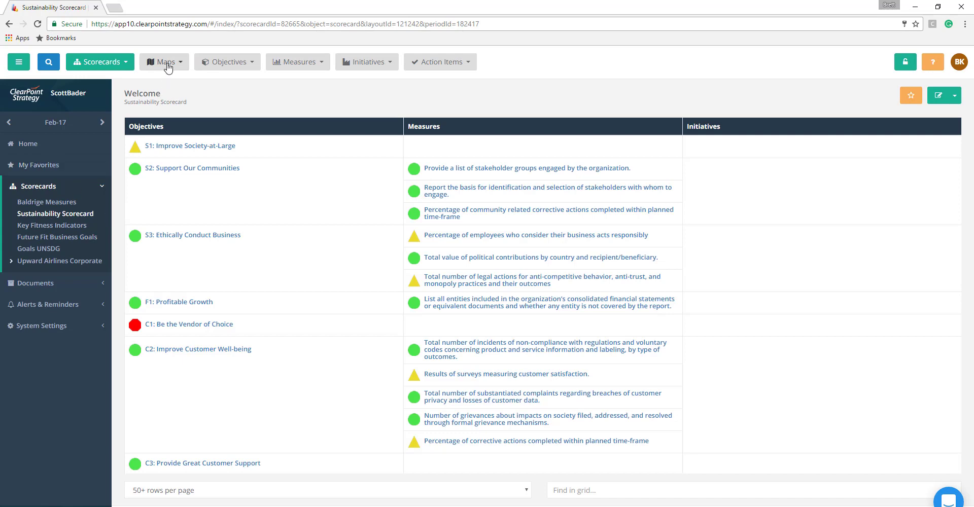
{"action": "left_click", "coordinate": [168, 66]}
{"action": "left_click", "coordinate": [173, 109]}
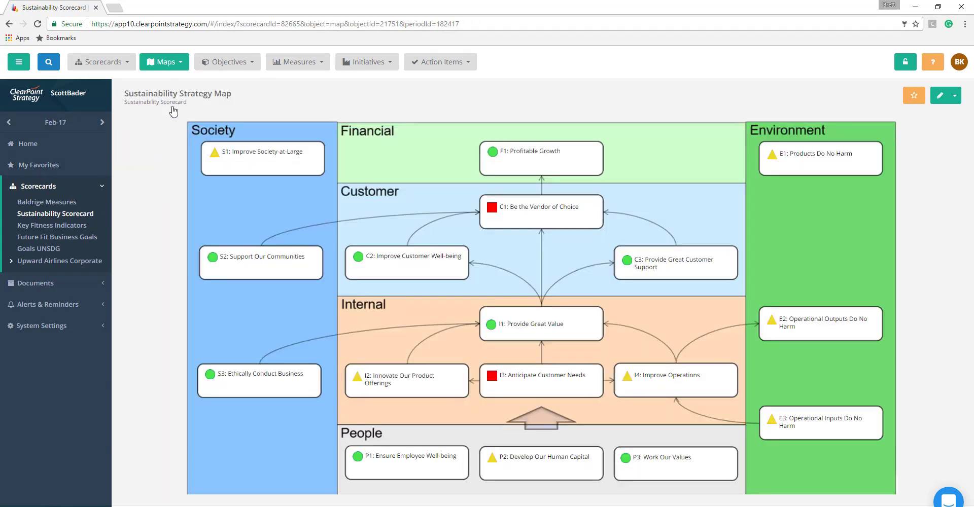